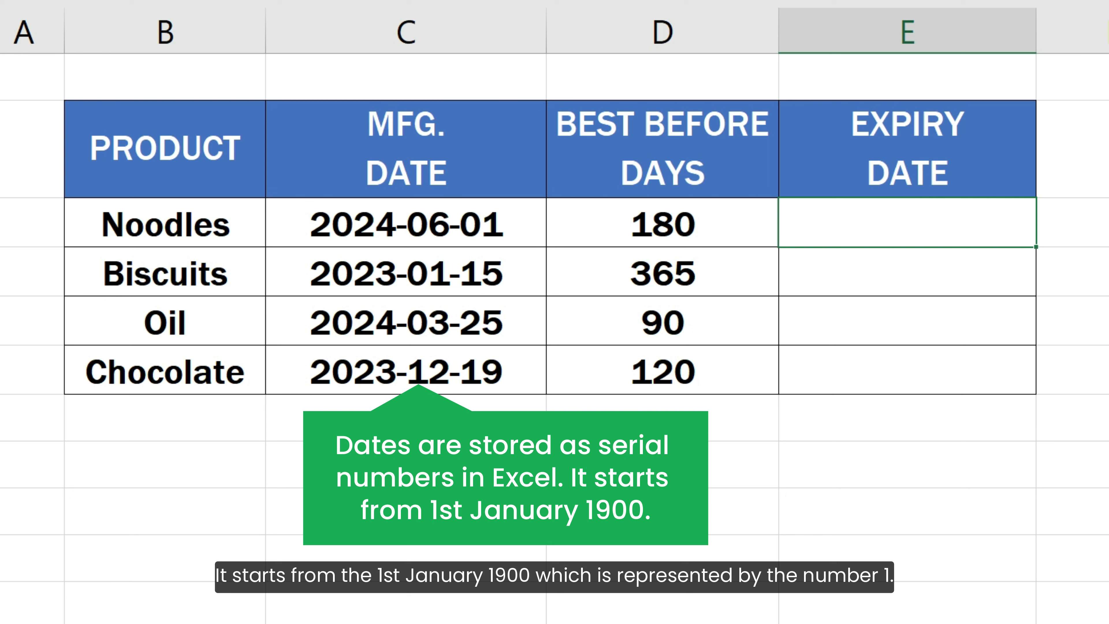
Calculate the Noodles expiry date in E3 with the formula =C3 + D3, adding the best-before days to the manufacturing date.
text(=)
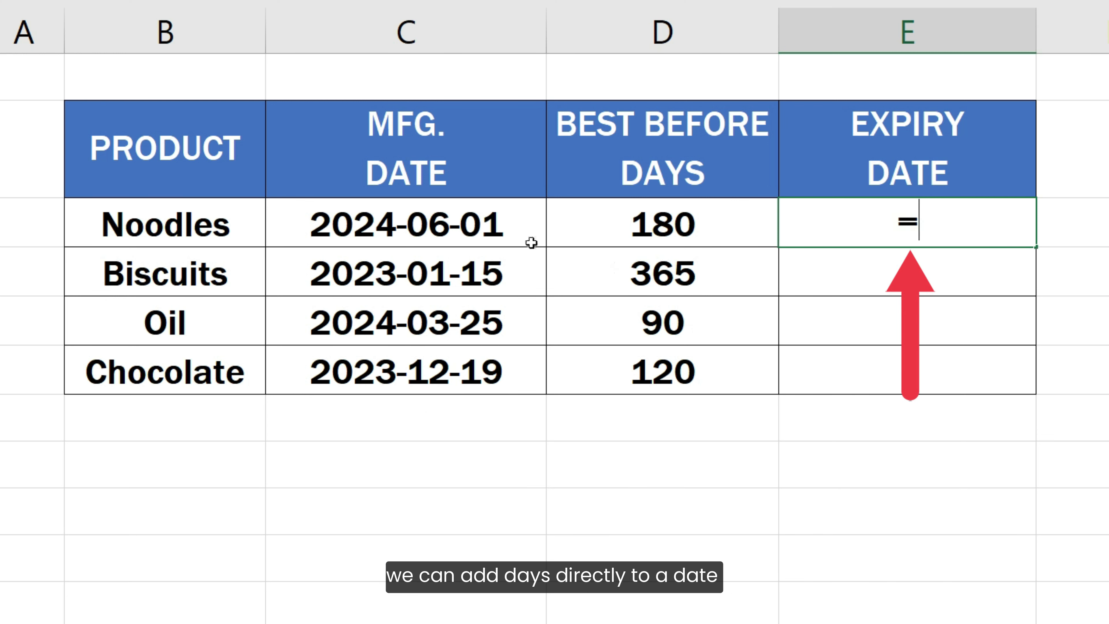
click(520, 236)
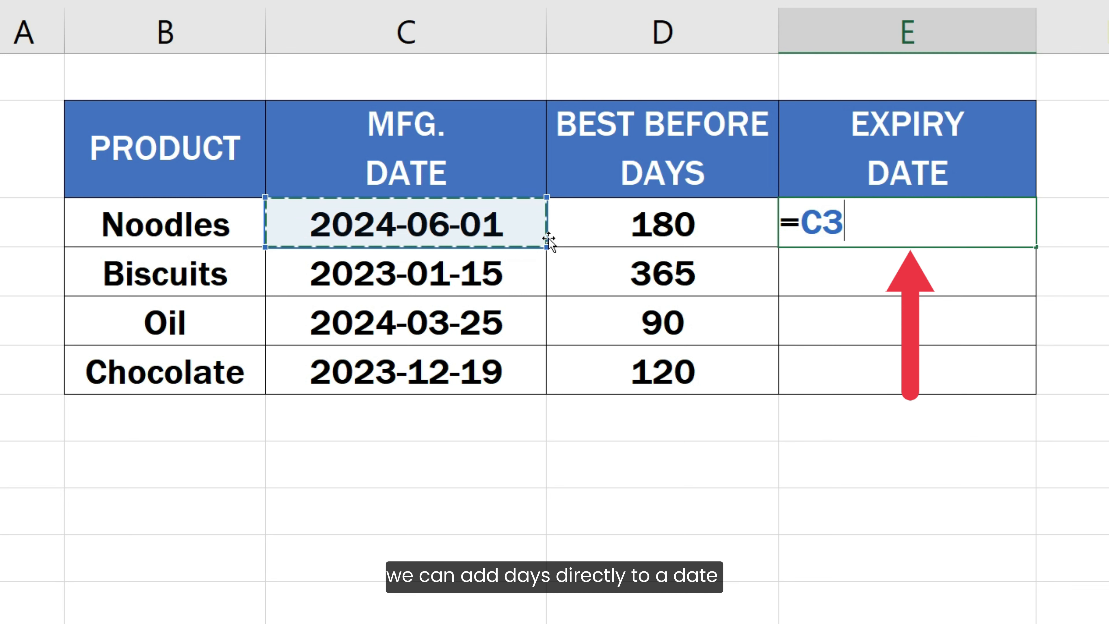
text(+)
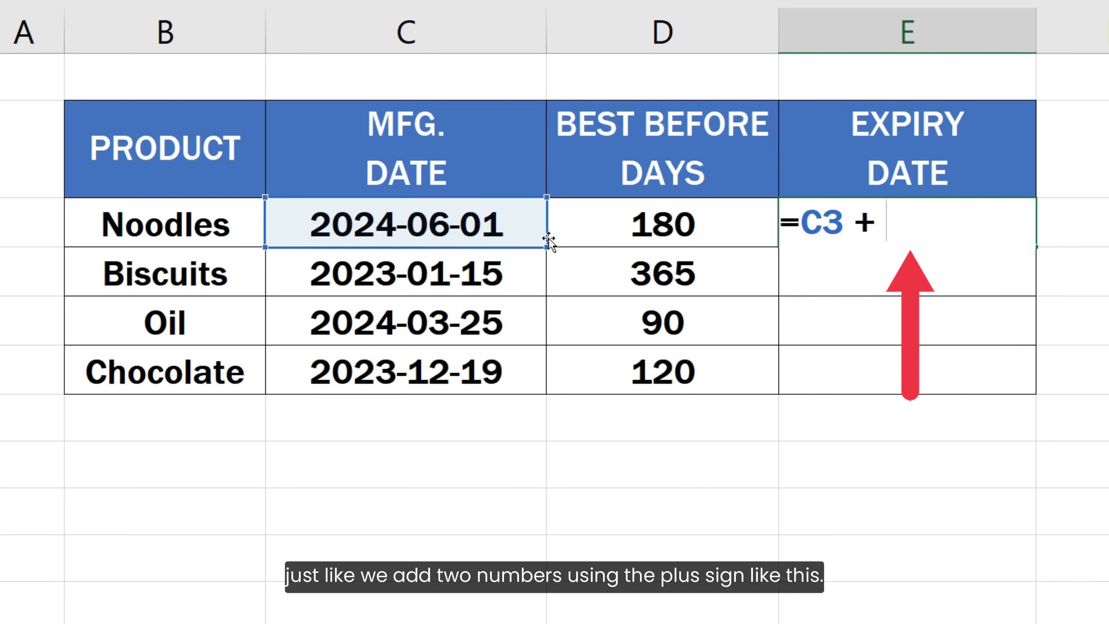
click(590, 236)
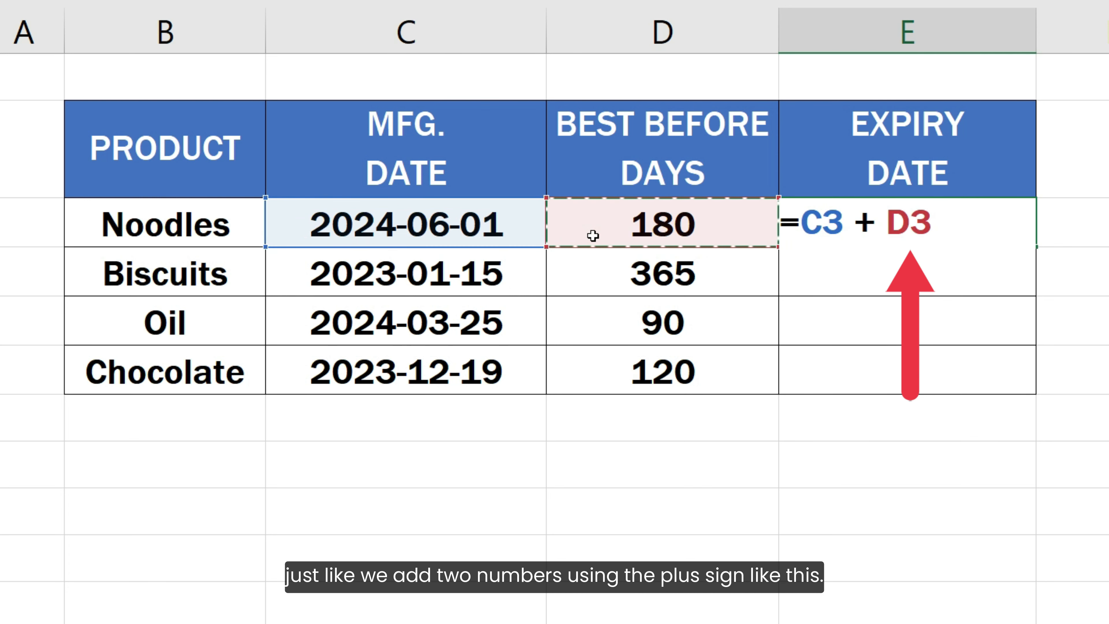
key(Return)
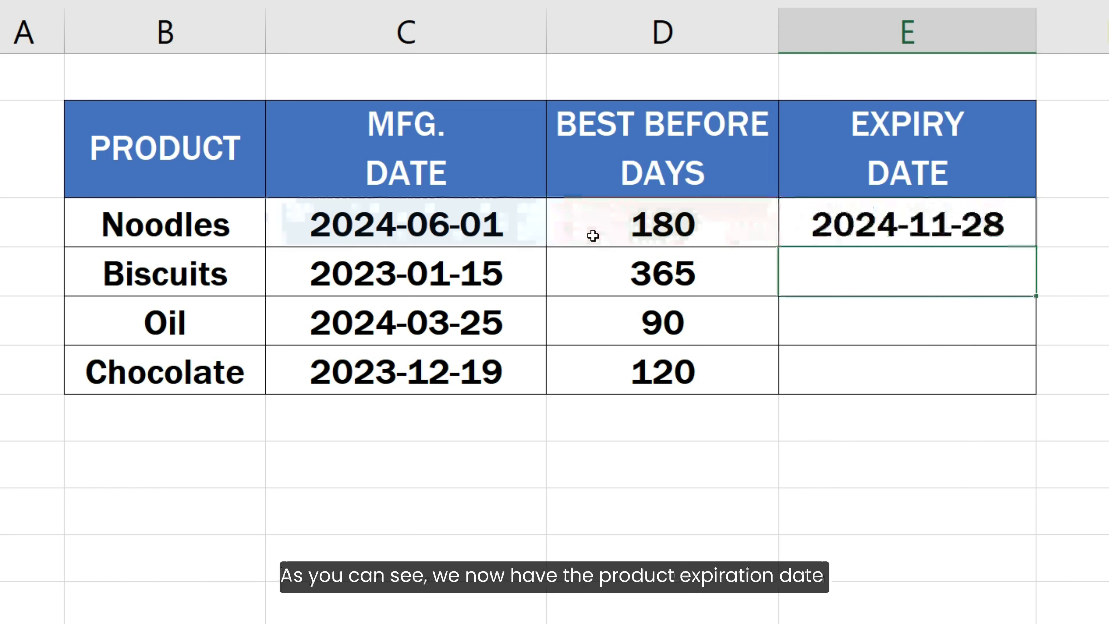
Fill the expiry date formula from E3 down through the Chocolate row, E6.
click(931, 228)
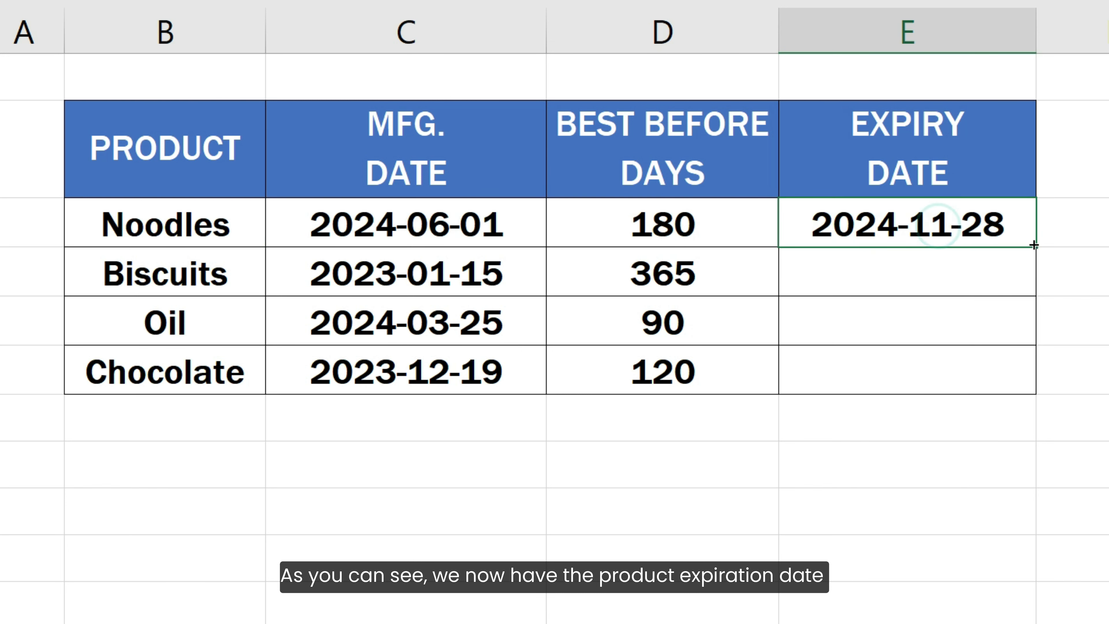
drag(1036, 247, 1036, 377)
click(1069, 372)
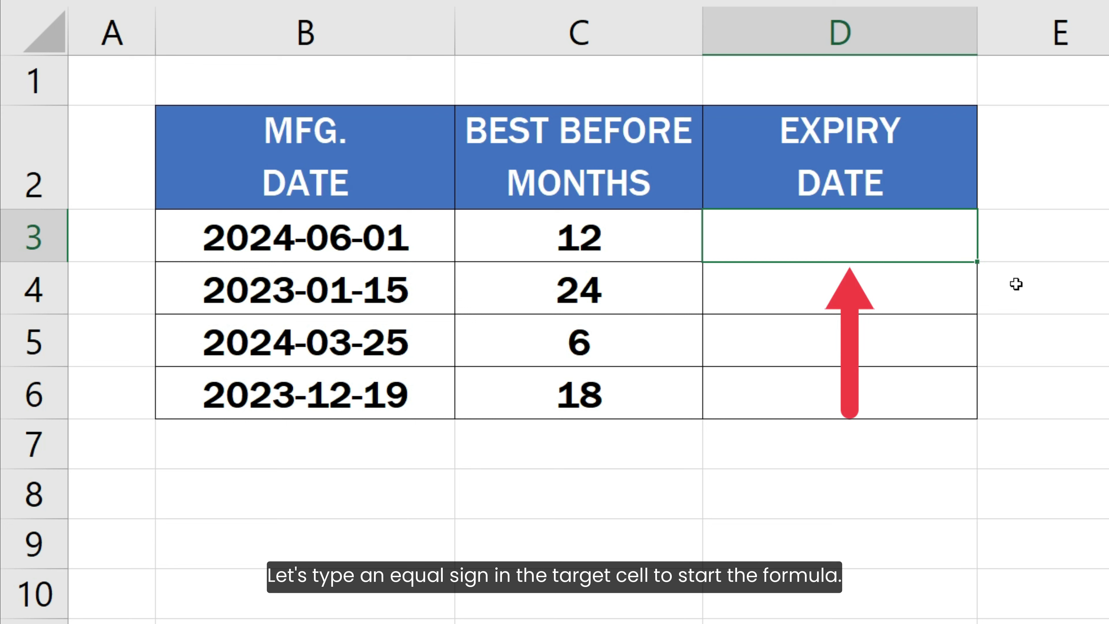
In the best-before months table, enter the formula =EDATE(B3, C3) in D3 to calculate the first expiry date.
key(F2)
text(=)
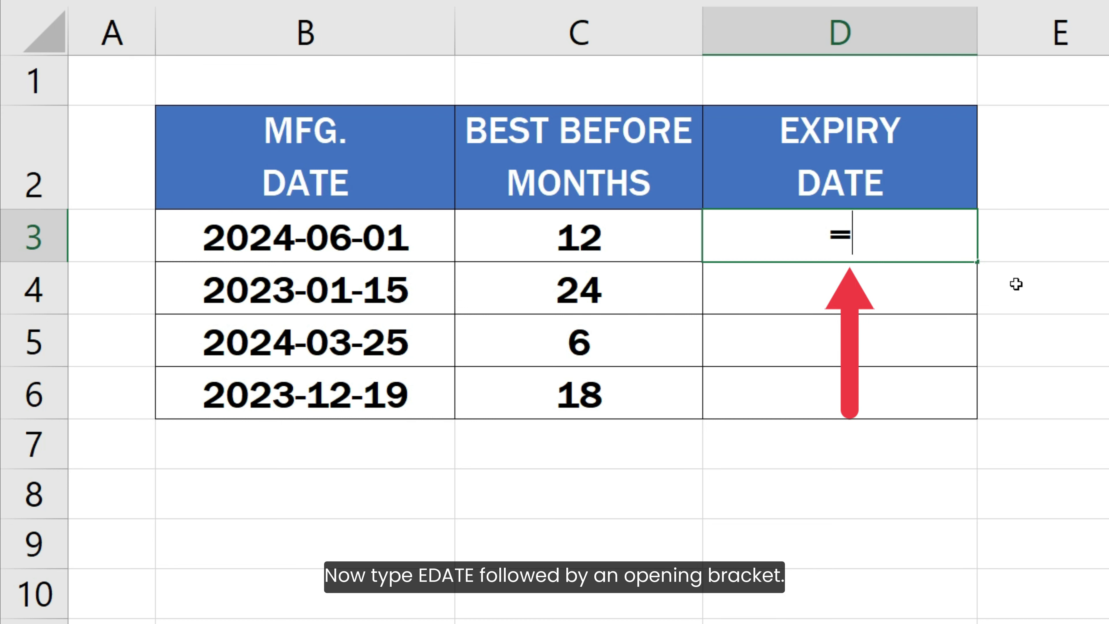
text(EDATE)
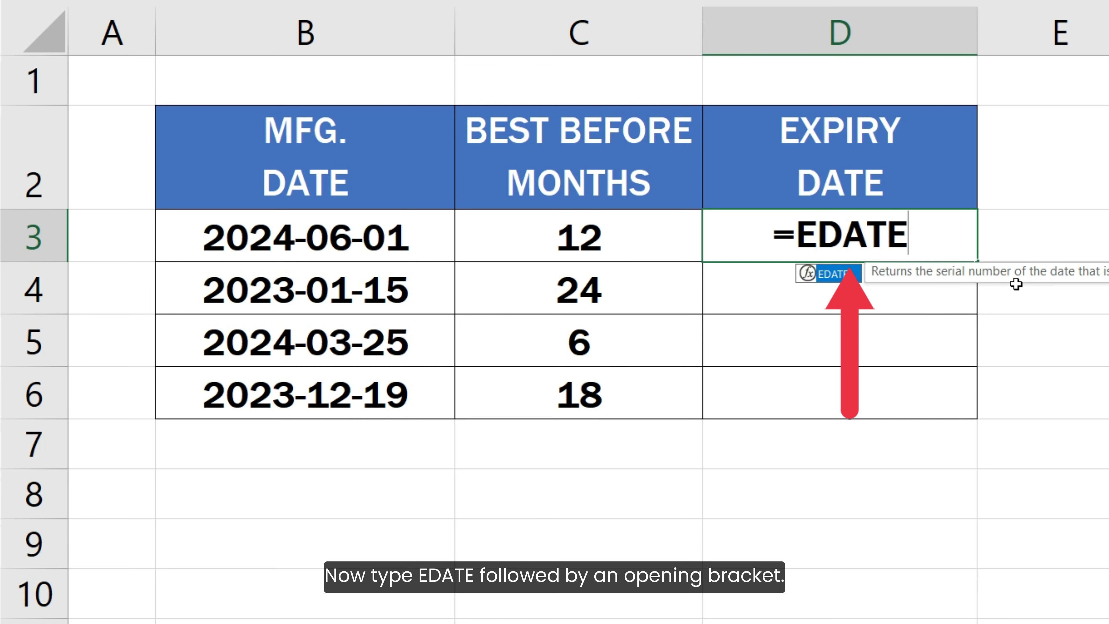
text(()
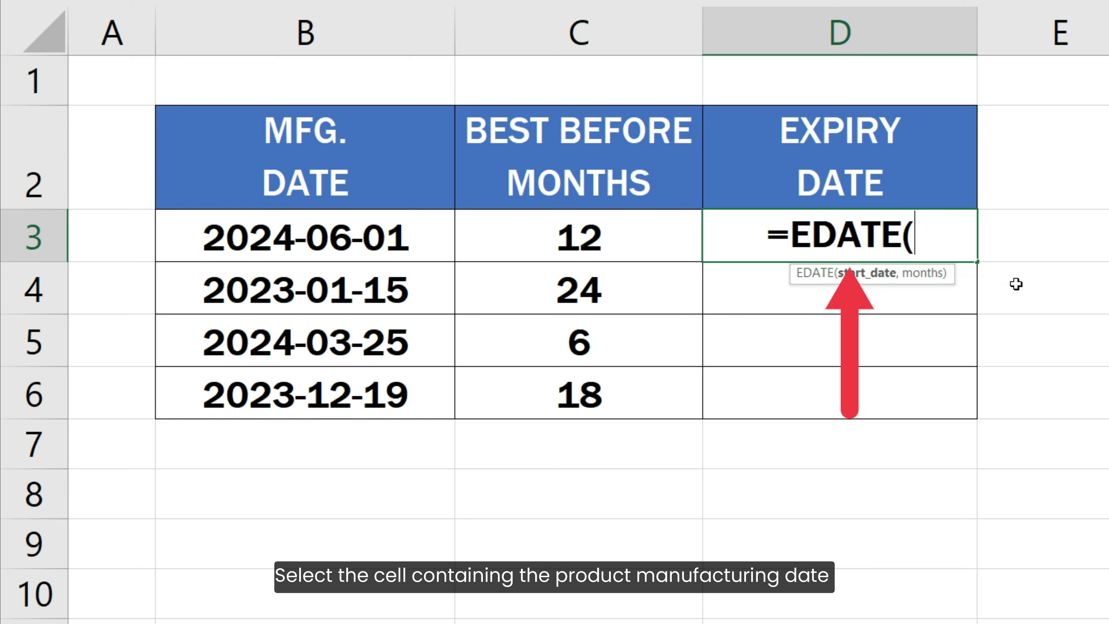
click(399, 245)
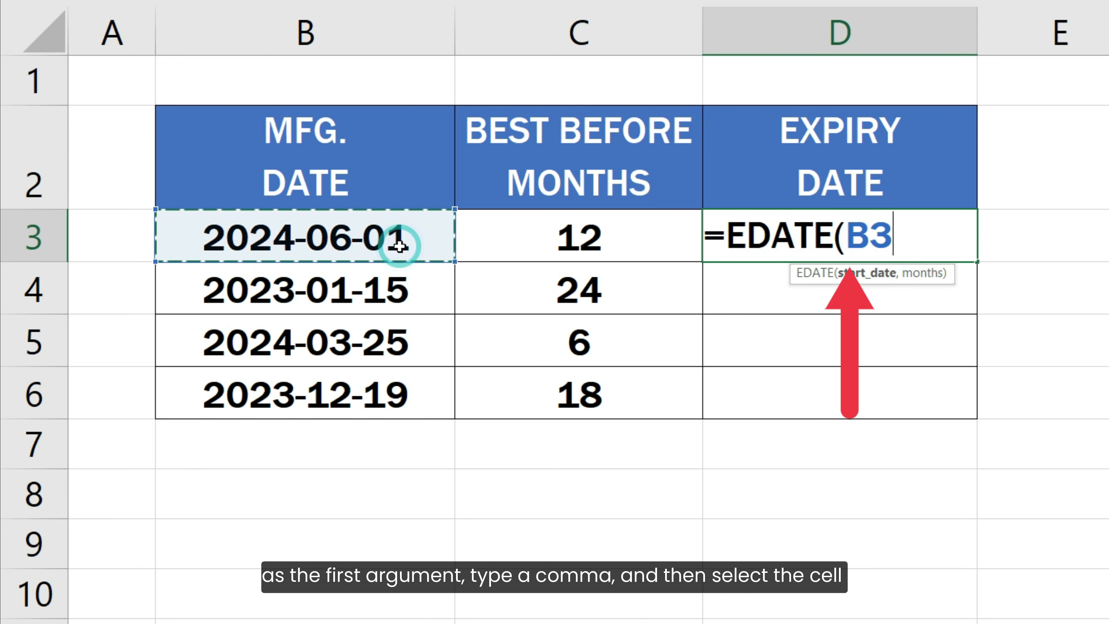
text(,)
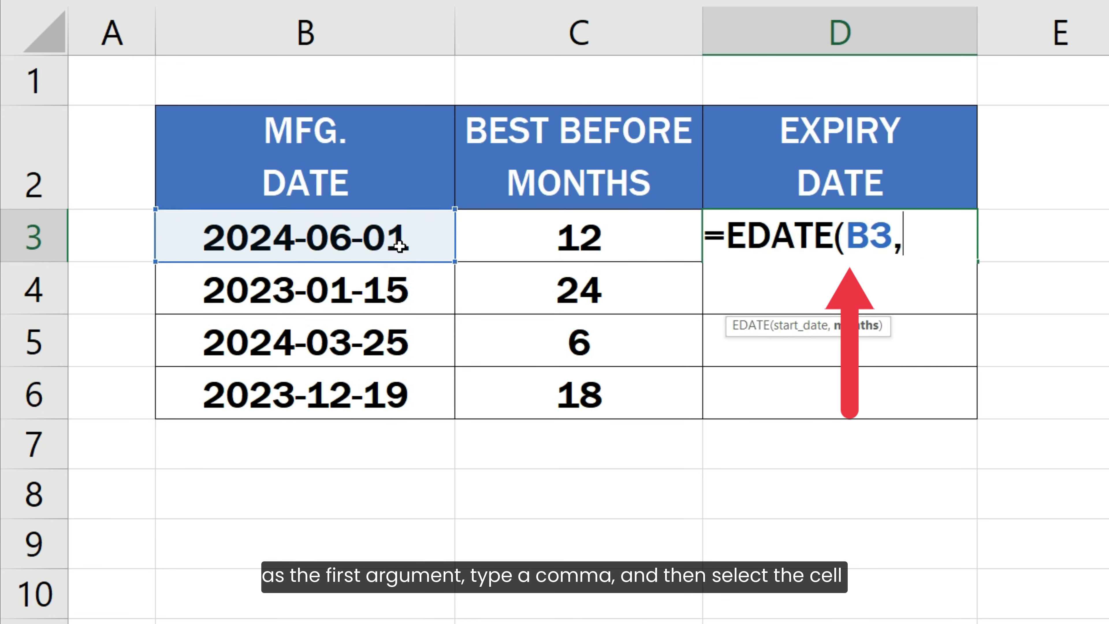
click(499, 235)
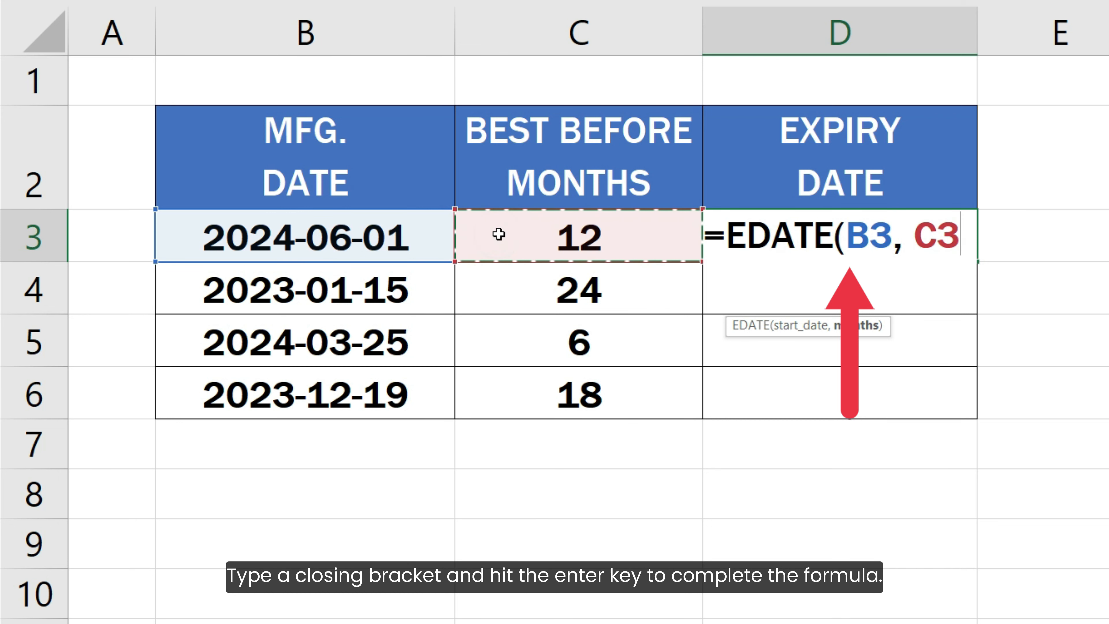
text())
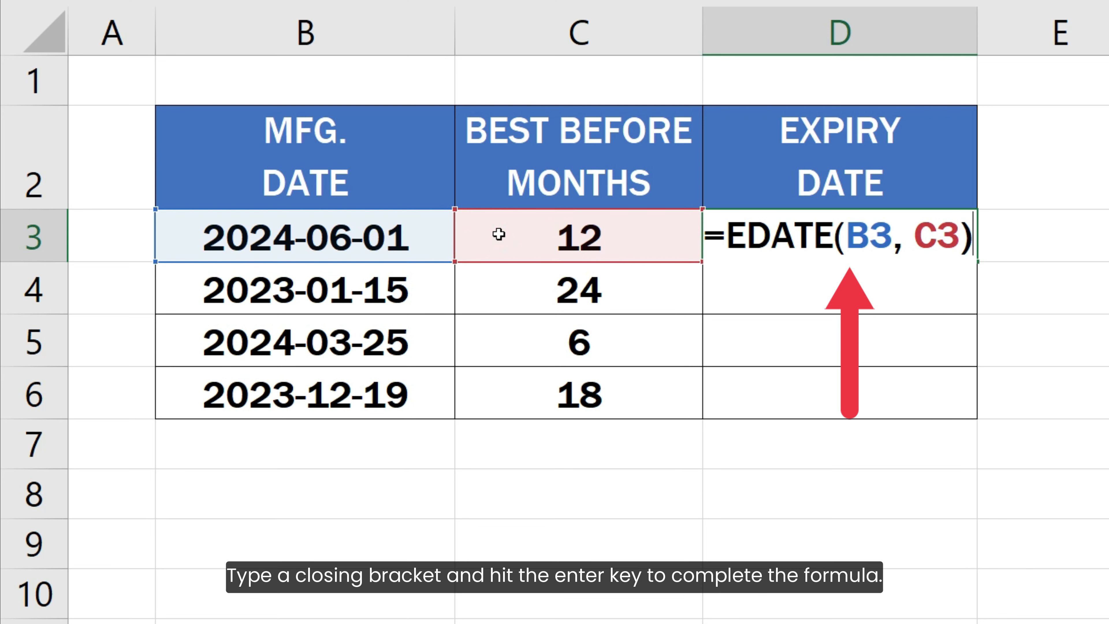
key(Return)
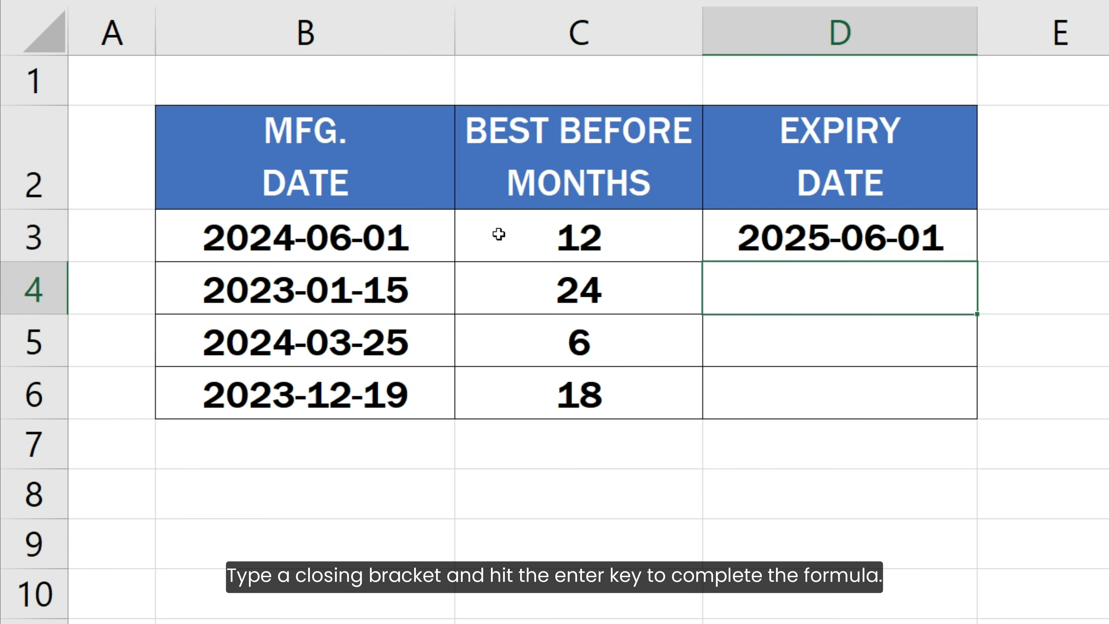
Copy the EDATE formula from D3 down to D6 in the best-before months table.
click(867, 248)
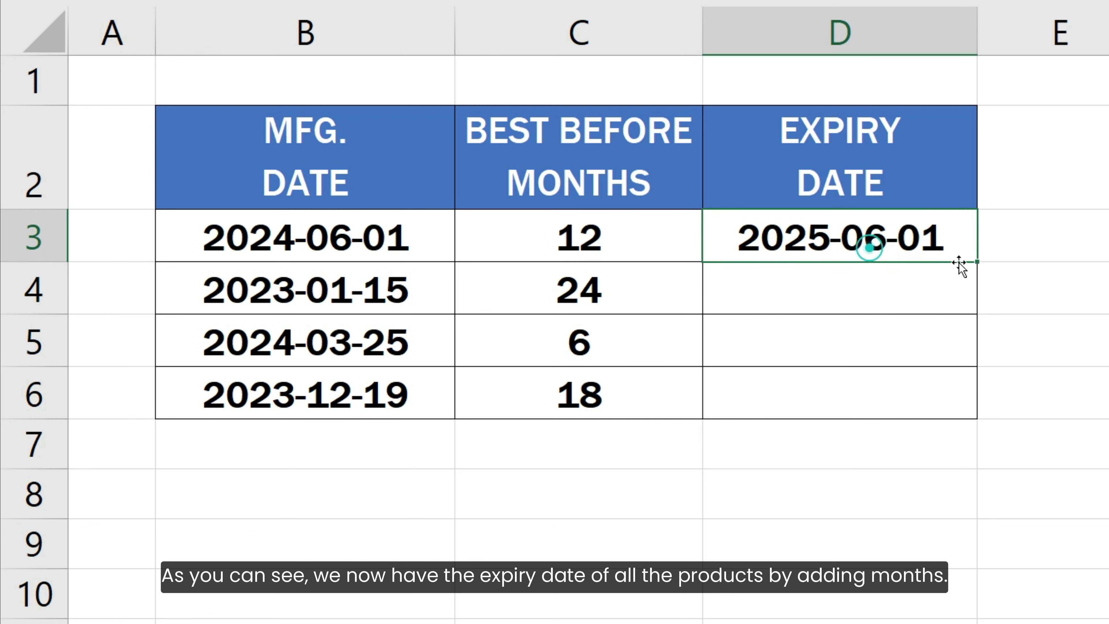
drag(979, 263, 973, 402)
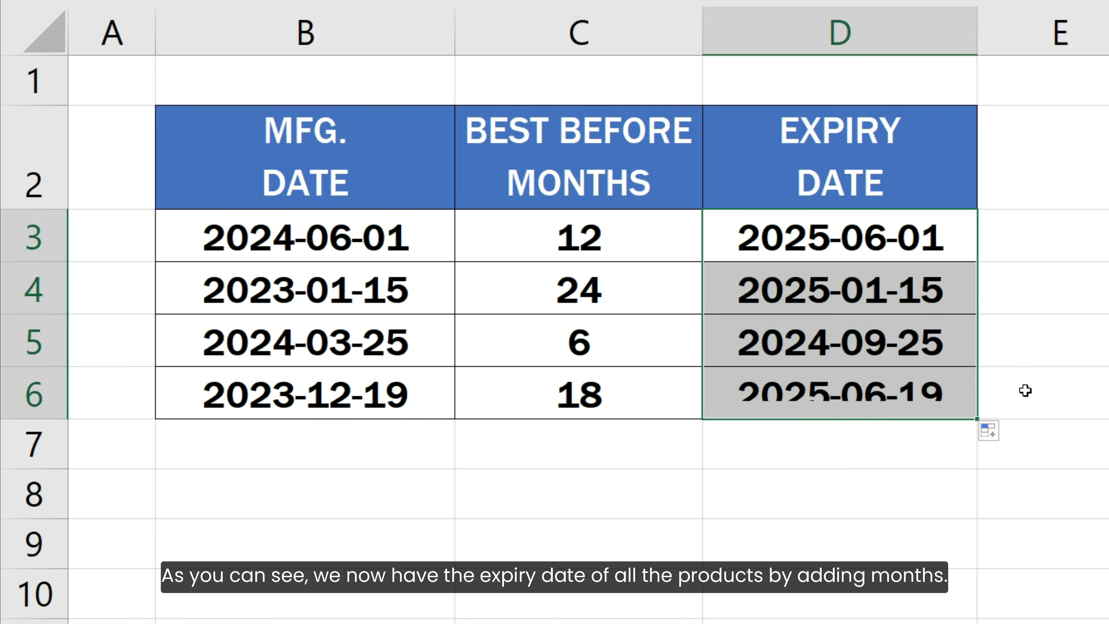
click(1024, 391)
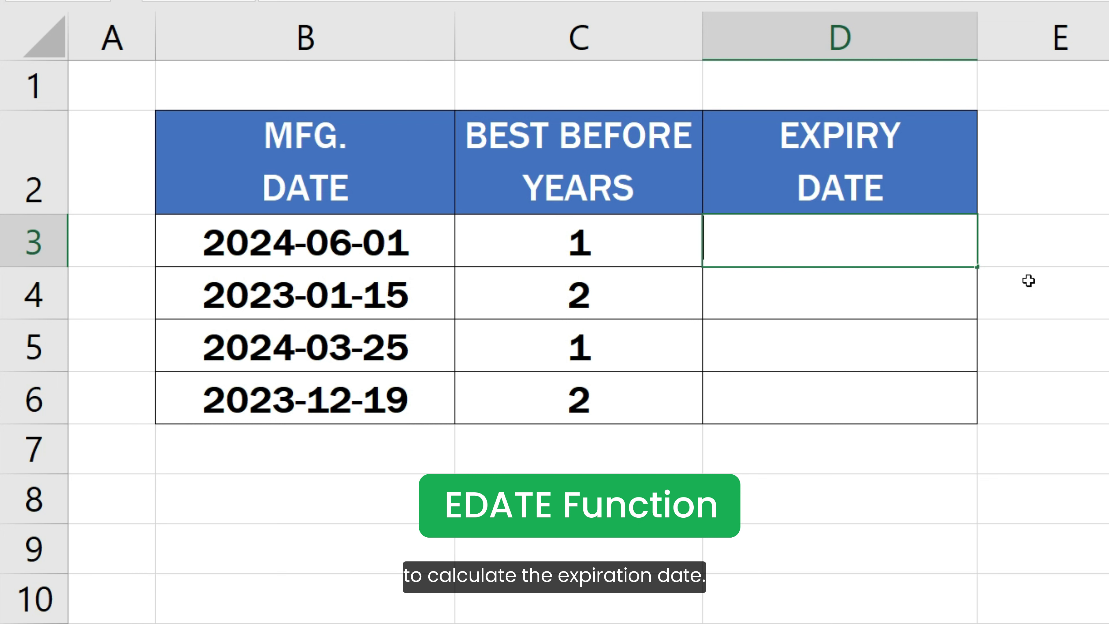
In the best-before years table, enter =EDATE(B3, C3 * 12) in D3, converting the years to months.
text(=)
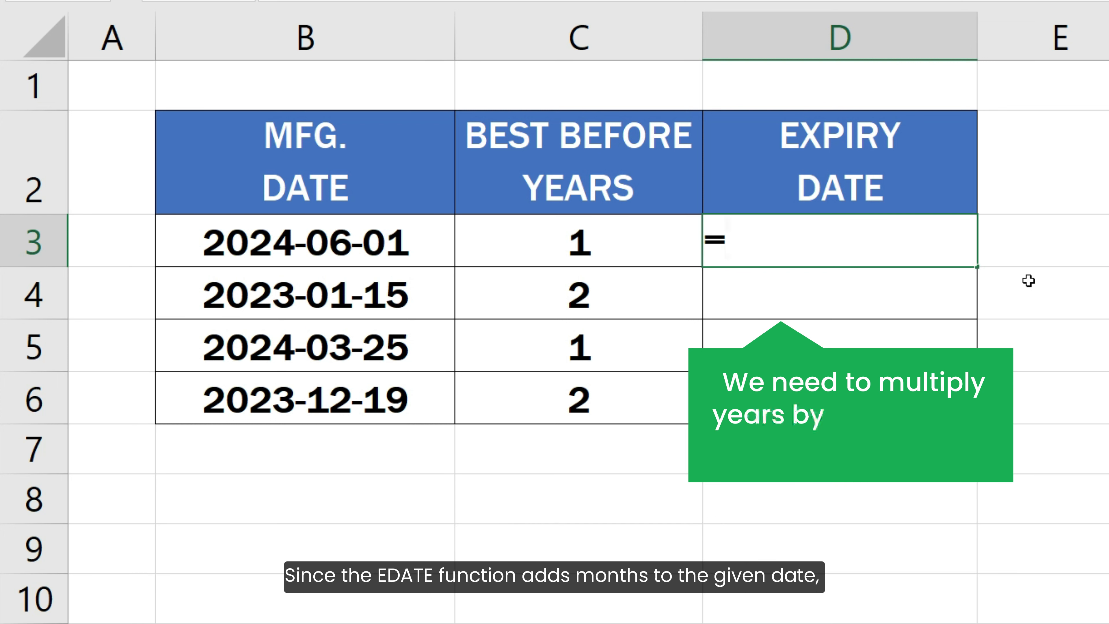
text(EDATE()
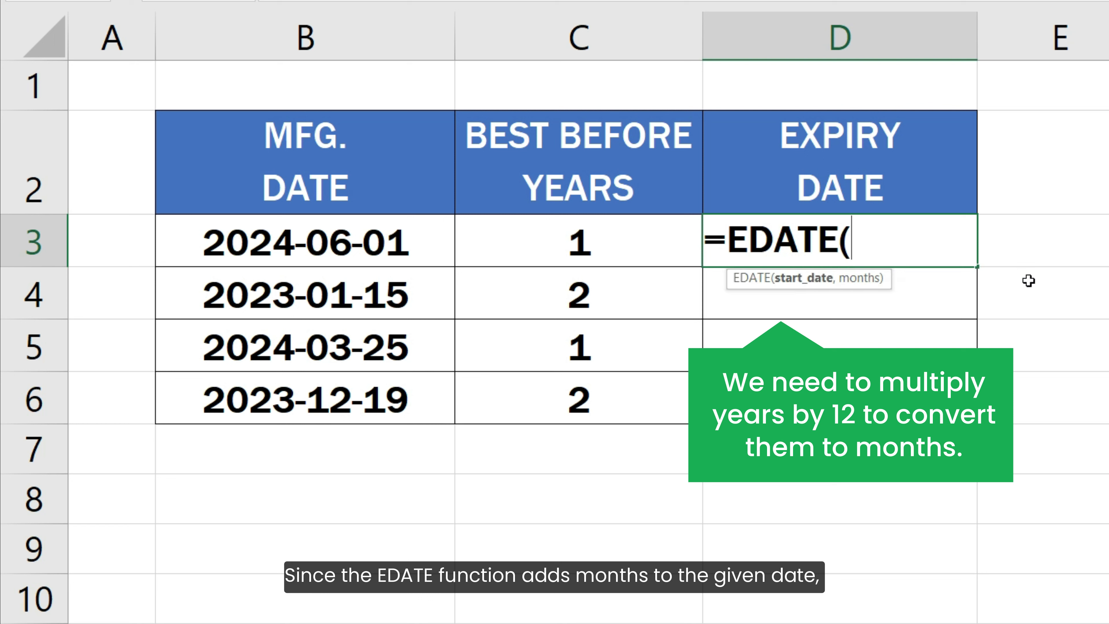
click(427, 242)
text(,)
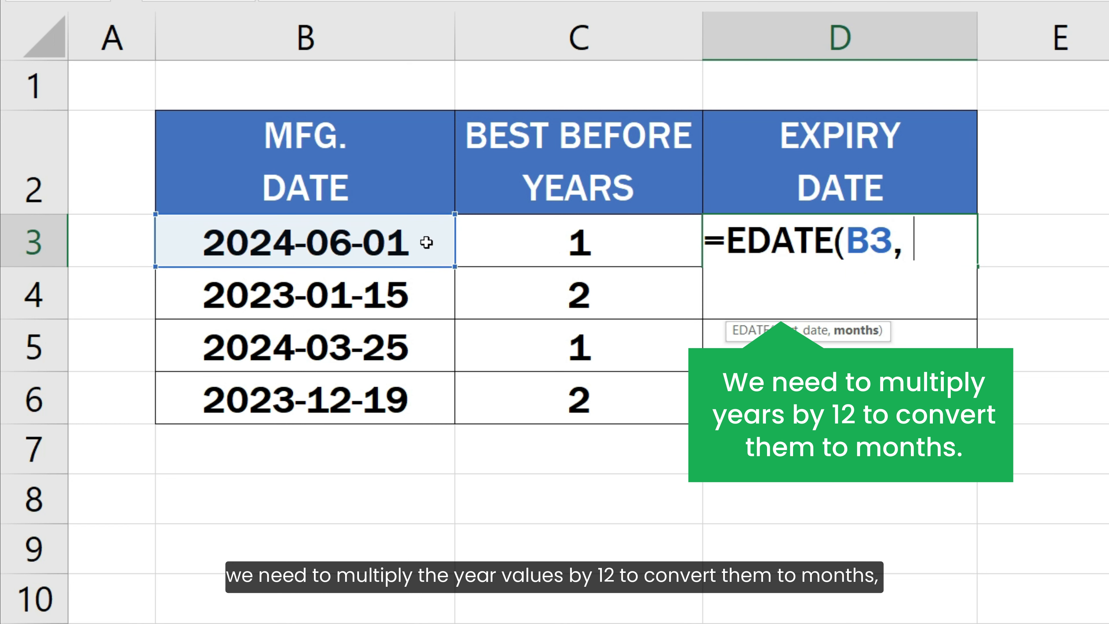
click(518, 243)
text(* 12)
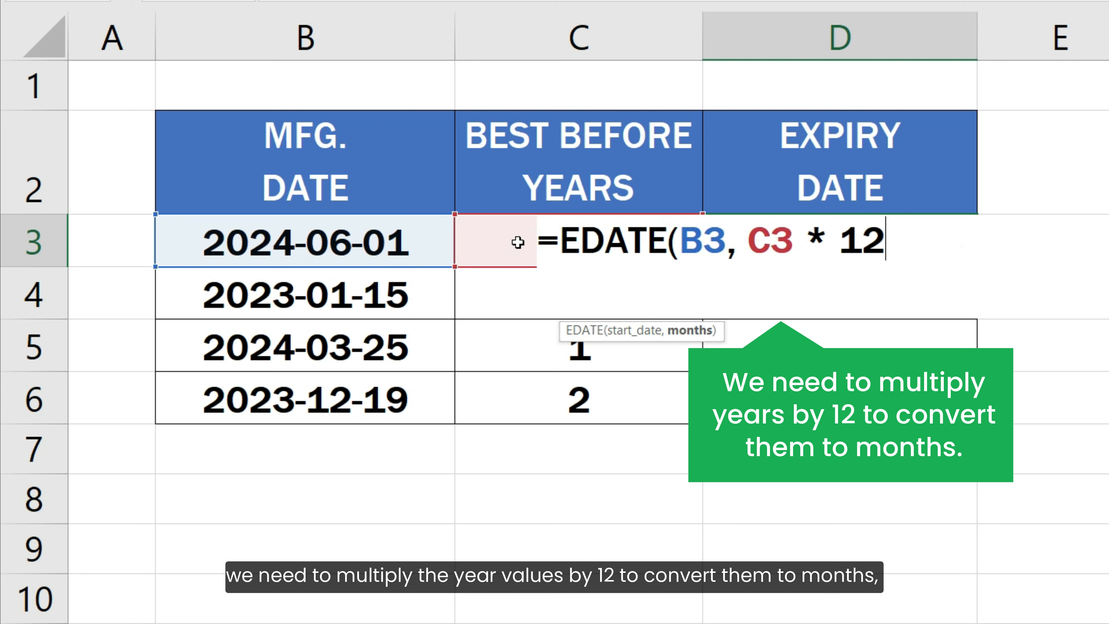
text())
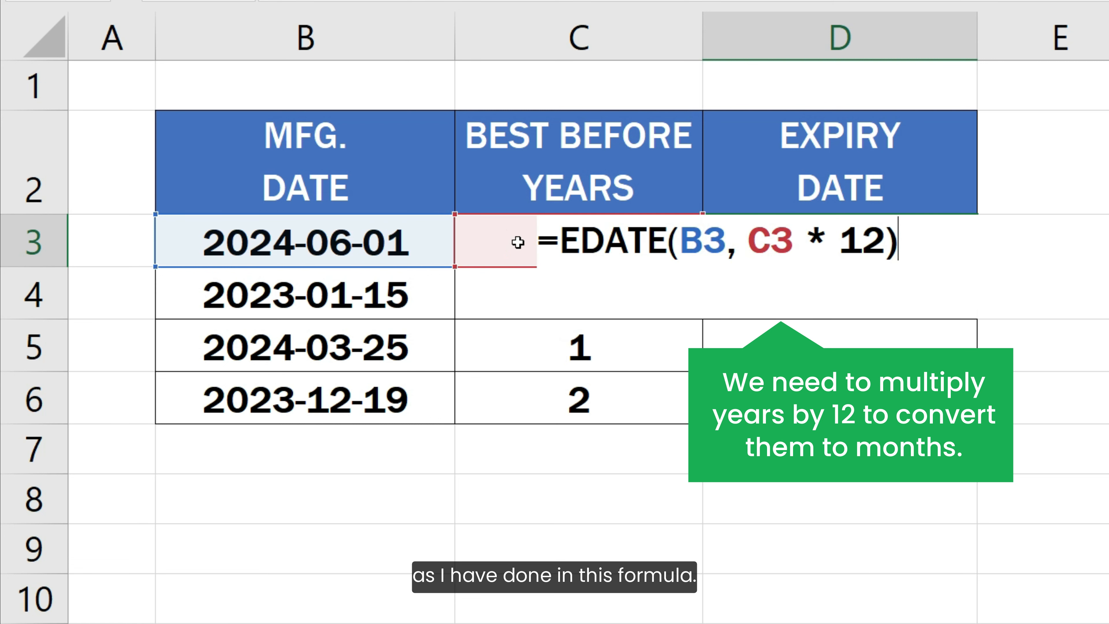
key(Return)
Copy the years-based EDATE formula from D3 down to D6.
click(949, 244)
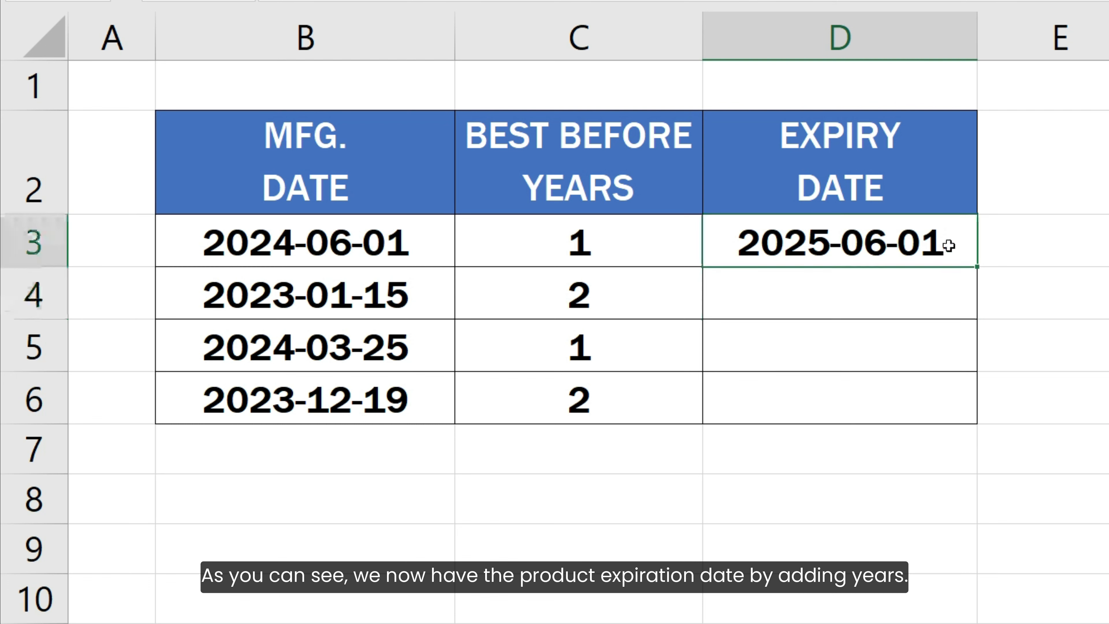
drag(977, 266, 974, 403)
click(1020, 401)
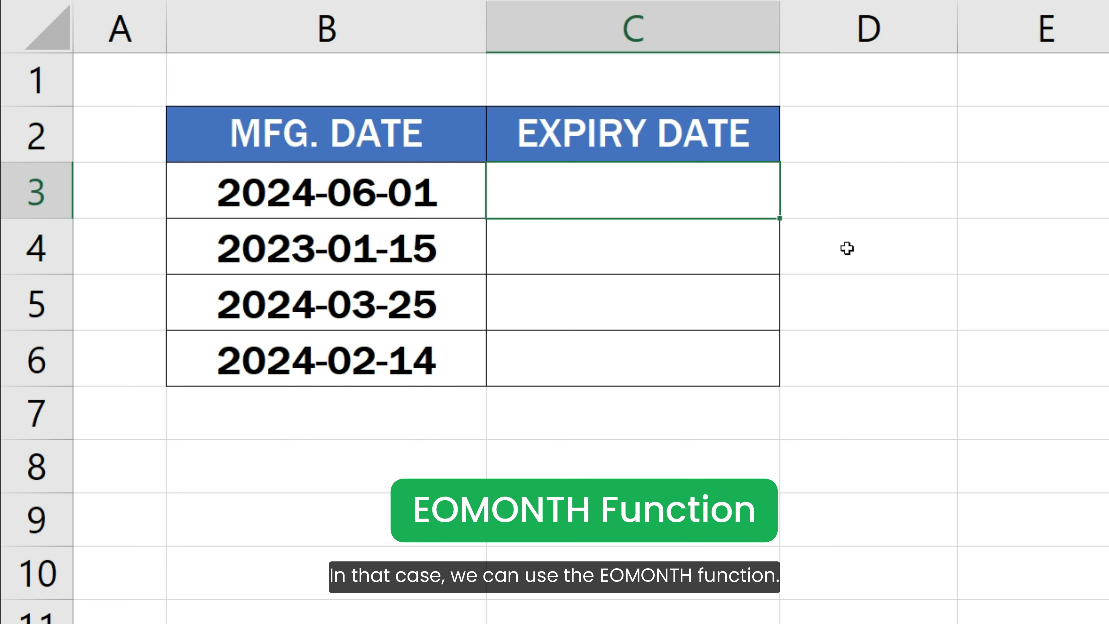
Enter =EOMONTH(B3, 0) in C3 to return the last day of the manufacturing month as the expiry date.
text(=EOM)
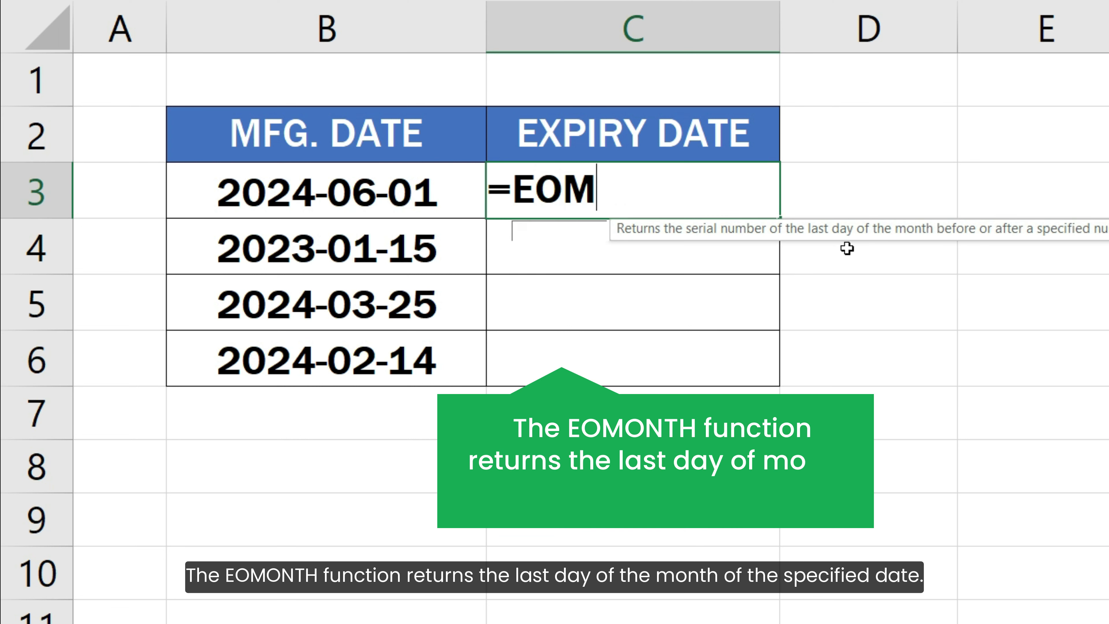
text(ONTH()
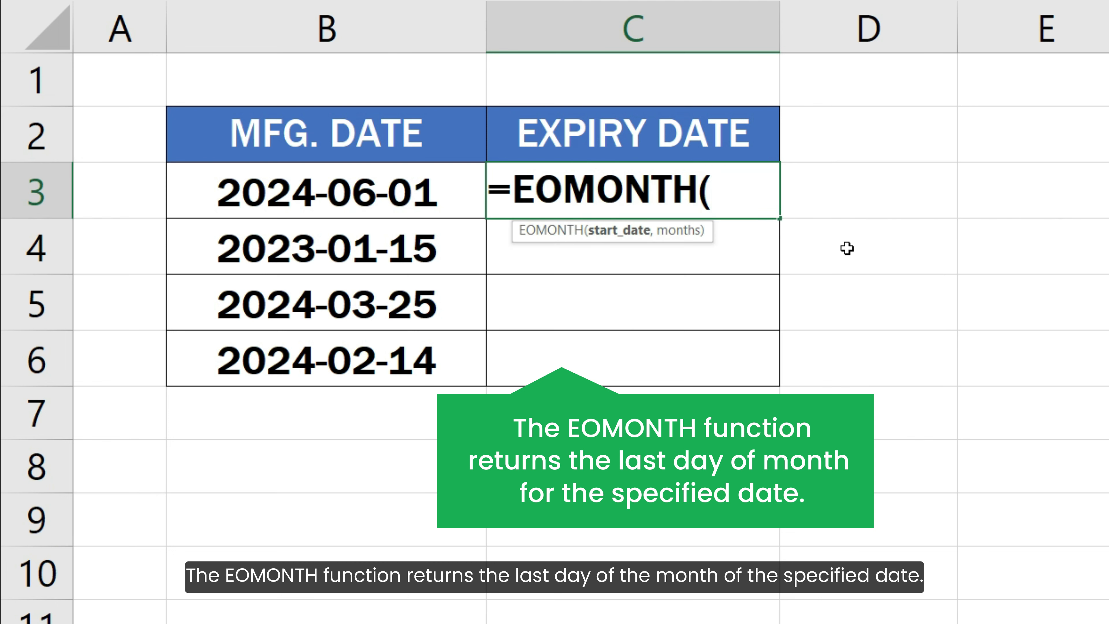
click(430, 193)
text(,)
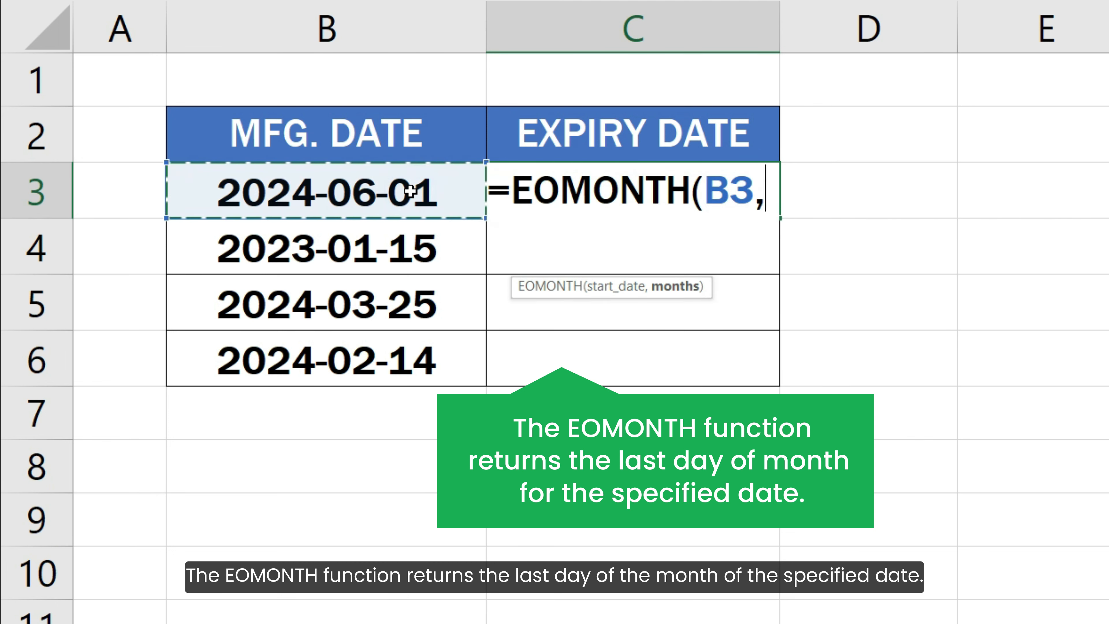
text( 0))
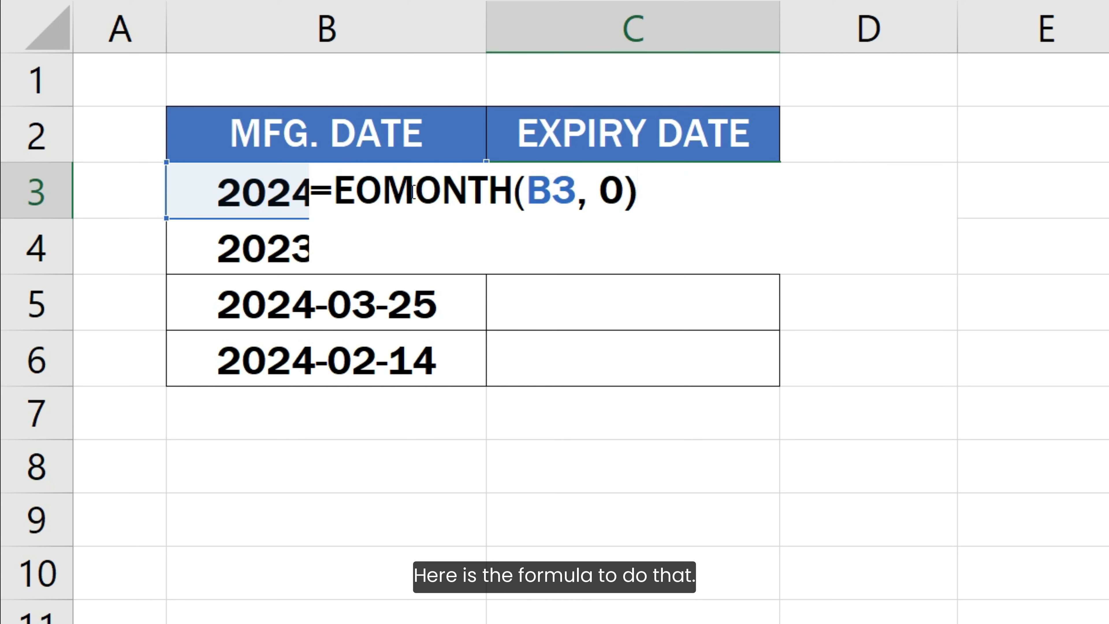
key(Return)
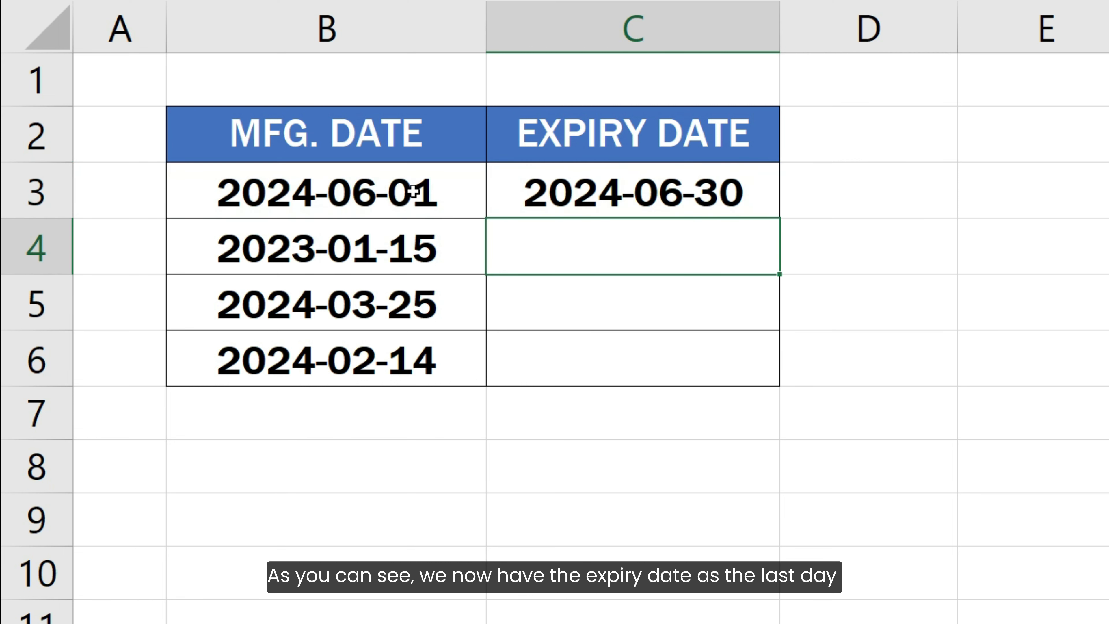
Fill the EOMONTH formula from C3 down to C6 for the remaining manufacturing dates.
click(629, 188)
drag(781, 218, 768, 366)
click(815, 361)
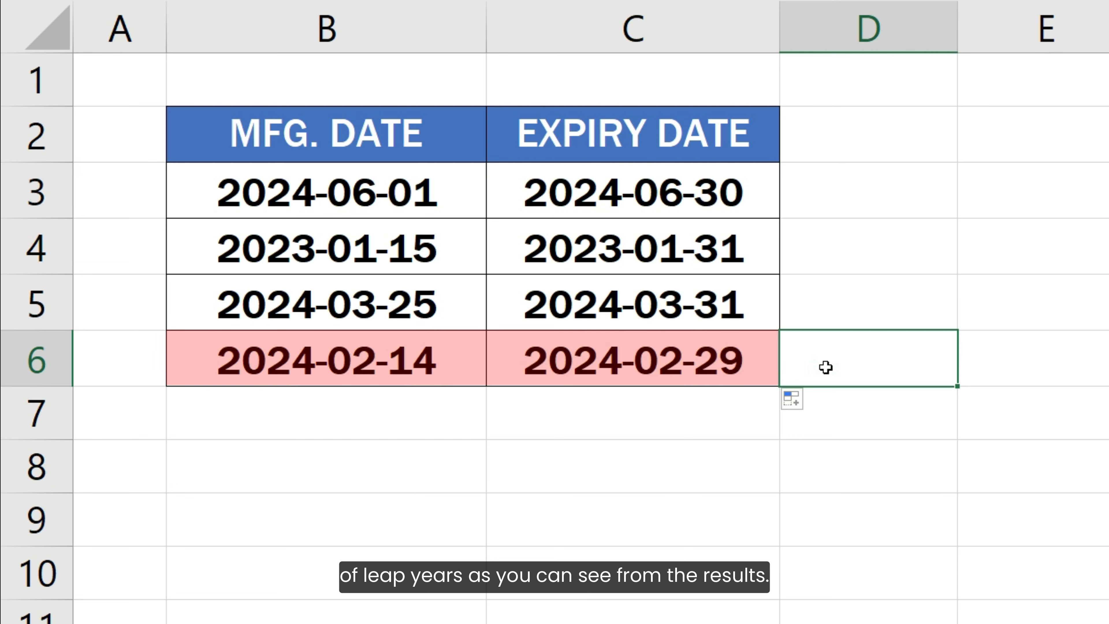
Edit the formula in C3 to =EOMONTH(B3, 0) + 1 so it gives the first day of the next month.
click(732, 193)
double_click(732, 192)
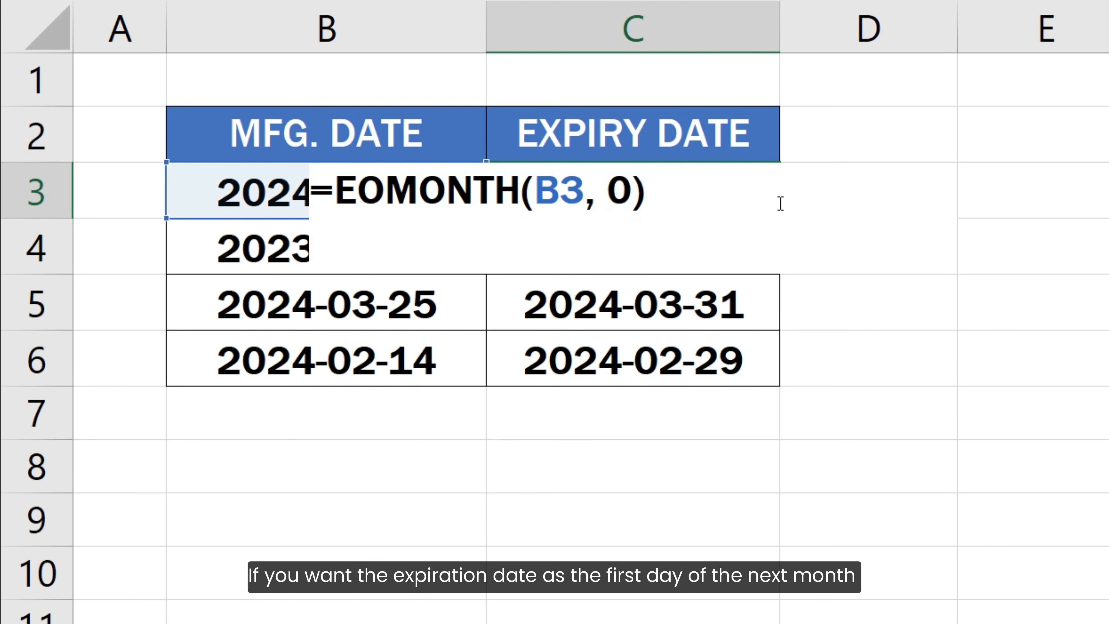
text(+ 1)
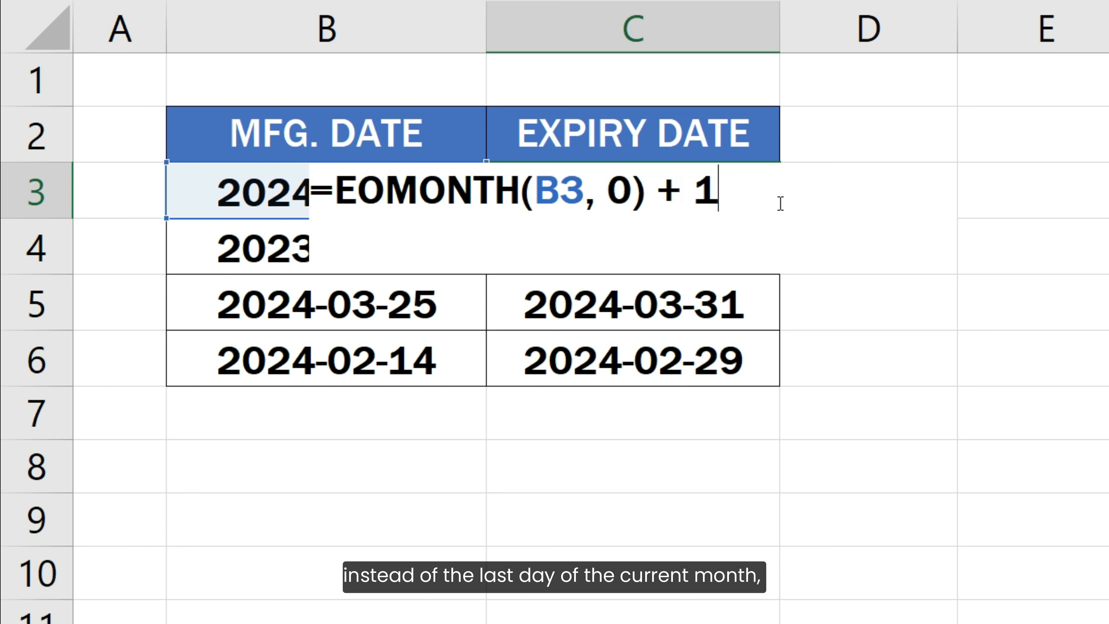
key(Return)
Fill the modified EOMONTH + 1 formula from C3 down to C6, replacing the month-end dates.
click(761, 197)
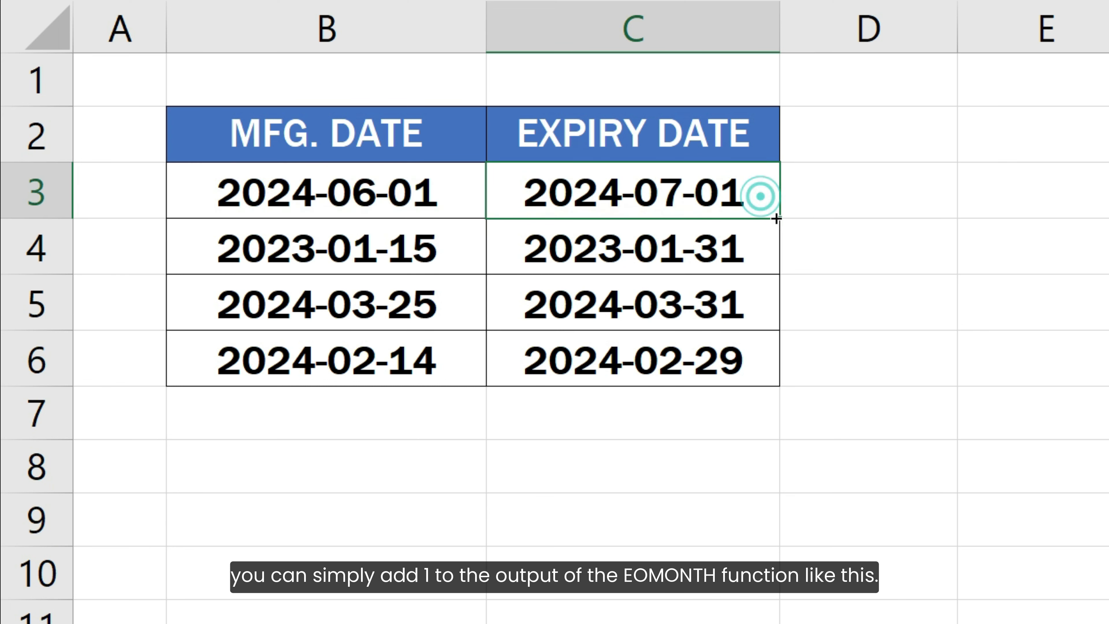
drag(777, 218, 777, 377)
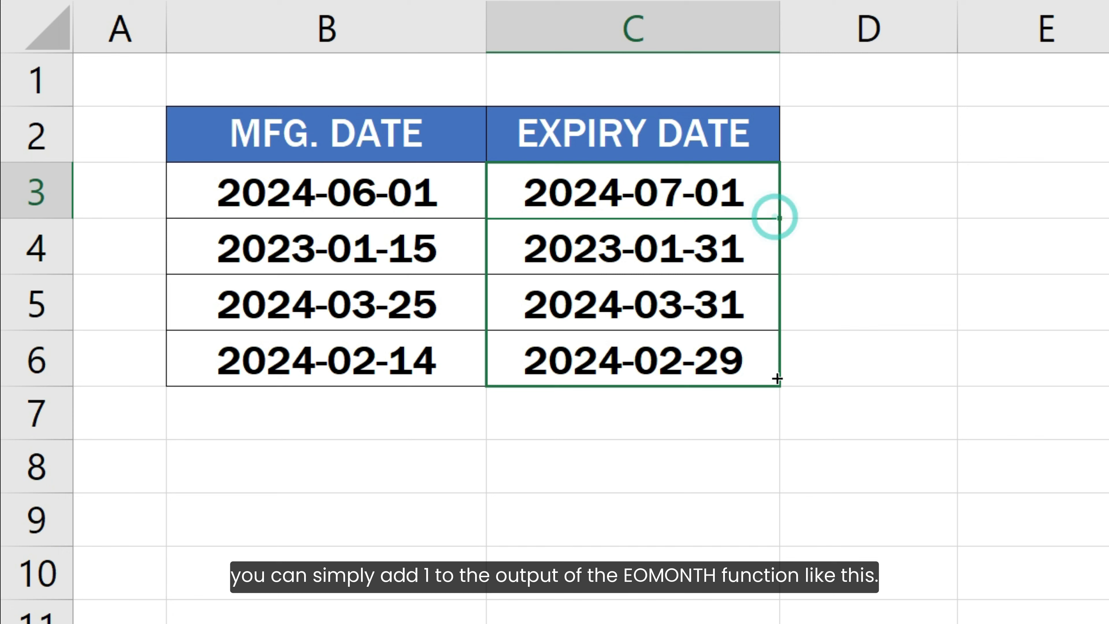
click(828, 368)
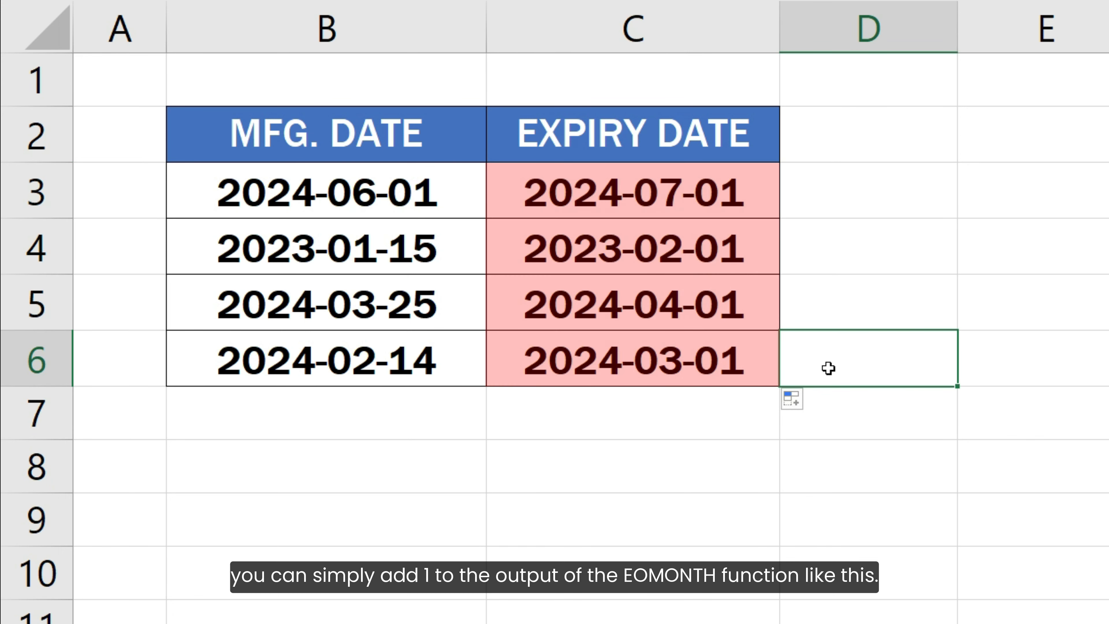